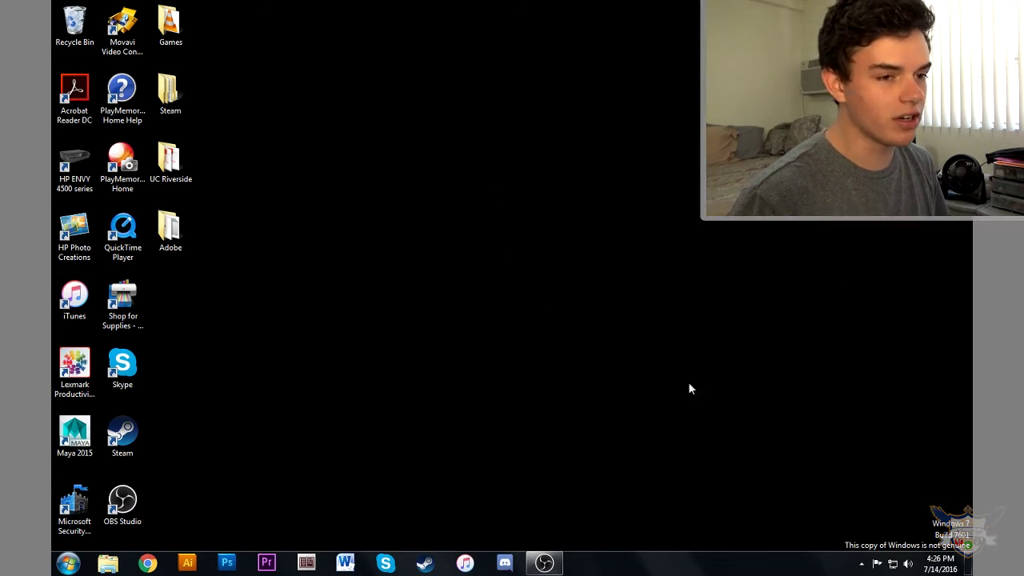
Step: Bring up the File Explorer window showing Setting.ini and Vanguard.exe in the Vanguard folder
click(108, 563)
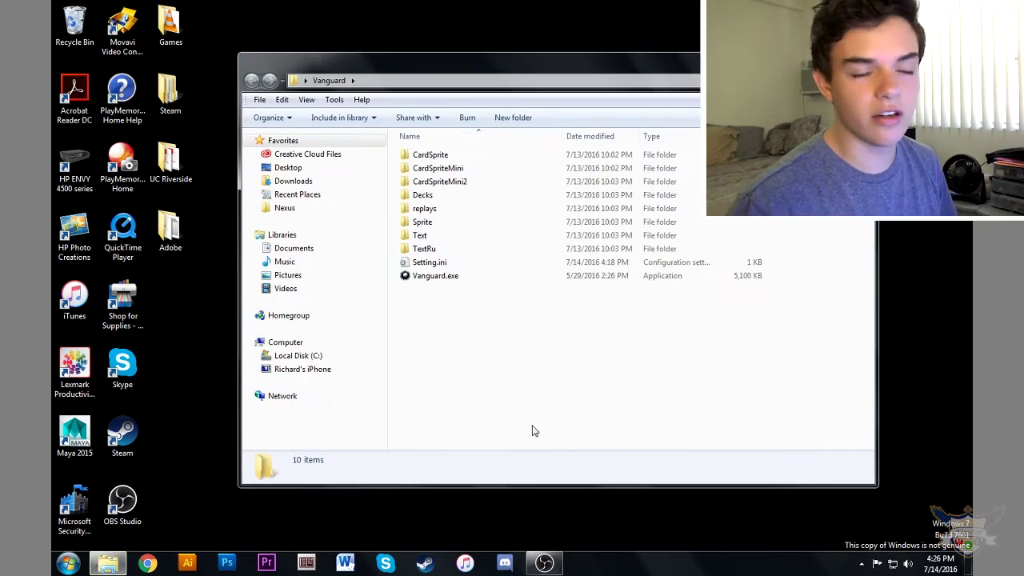
Step: Launch the old Vanguard.exe and connect using the default server address and port 14800
double_click(435, 275)
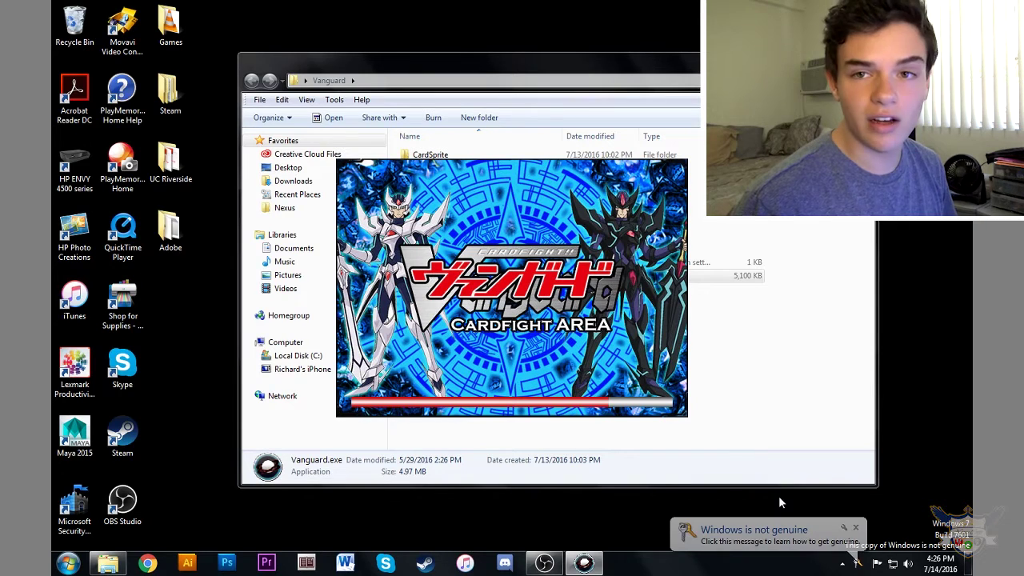
click(855, 529)
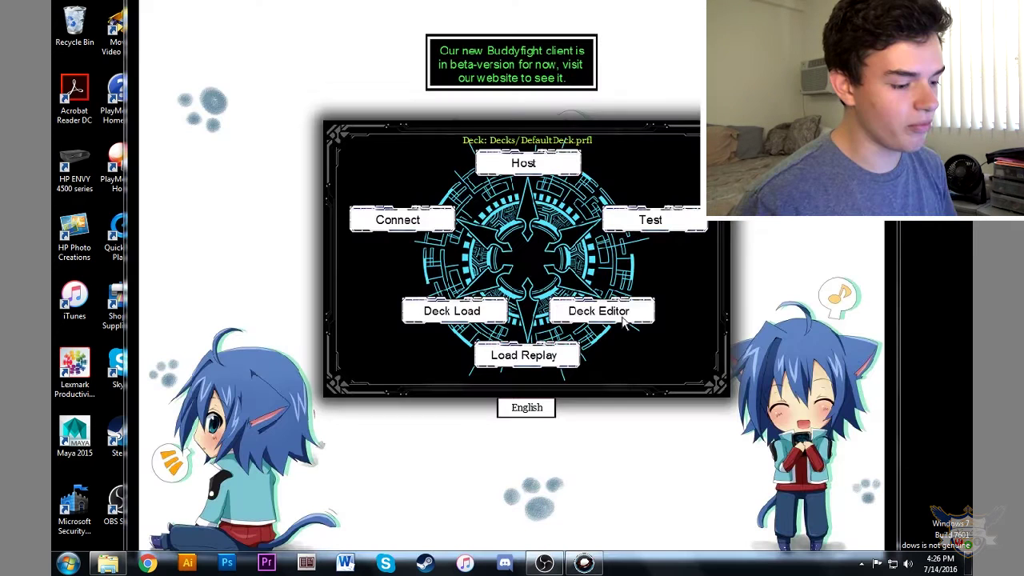
click(402, 216)
click(506, 310)
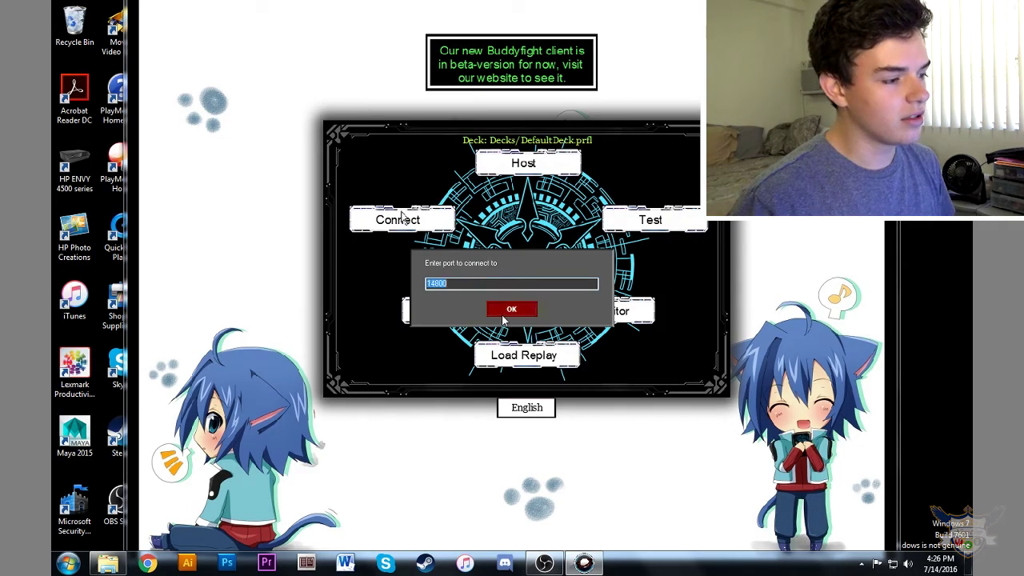
click(504, 310)
click(504, 310)
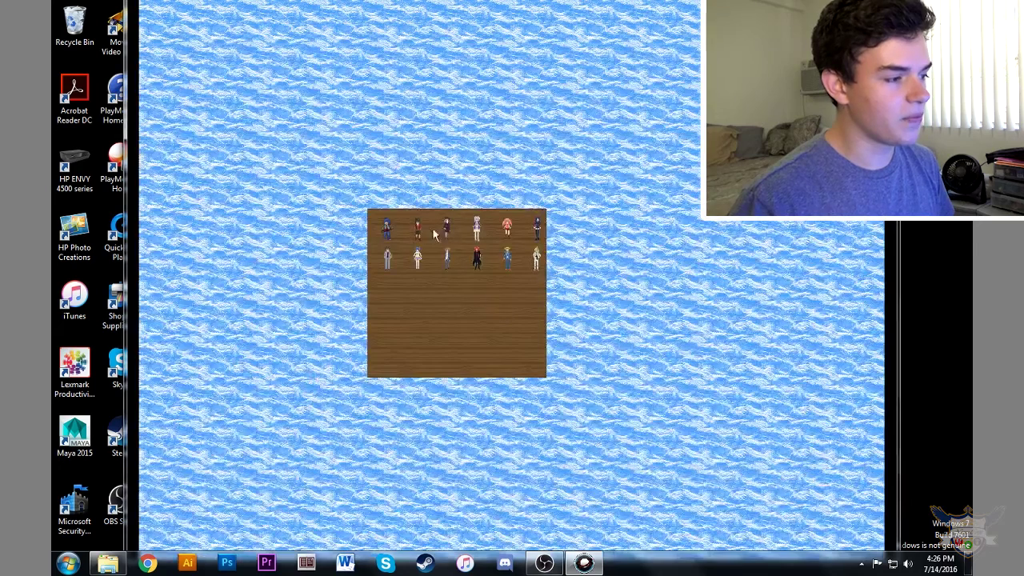
Step: Log in with the saved account and dismiss the download-new-version notice
click(387, 229)
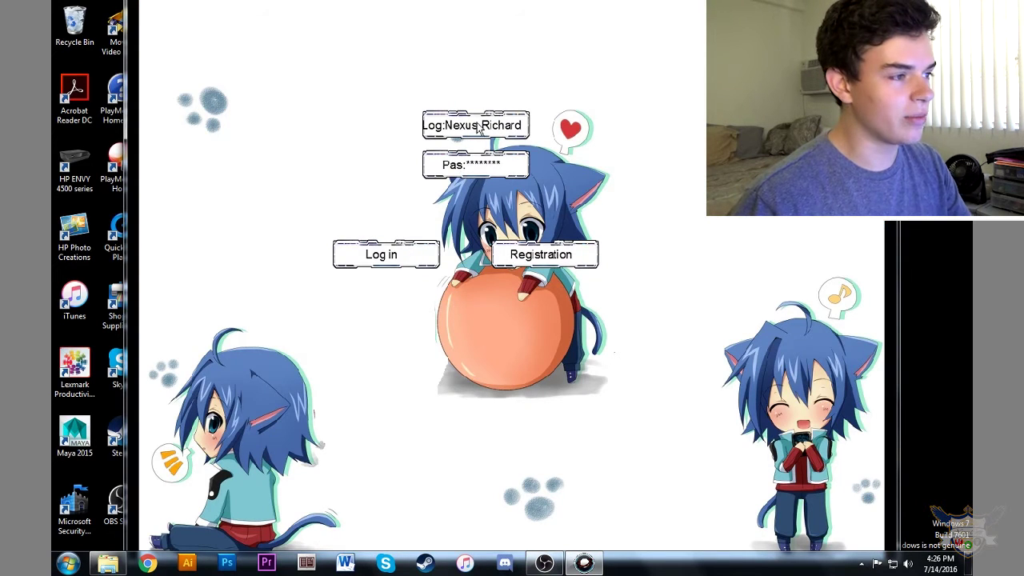
click(401, 264)
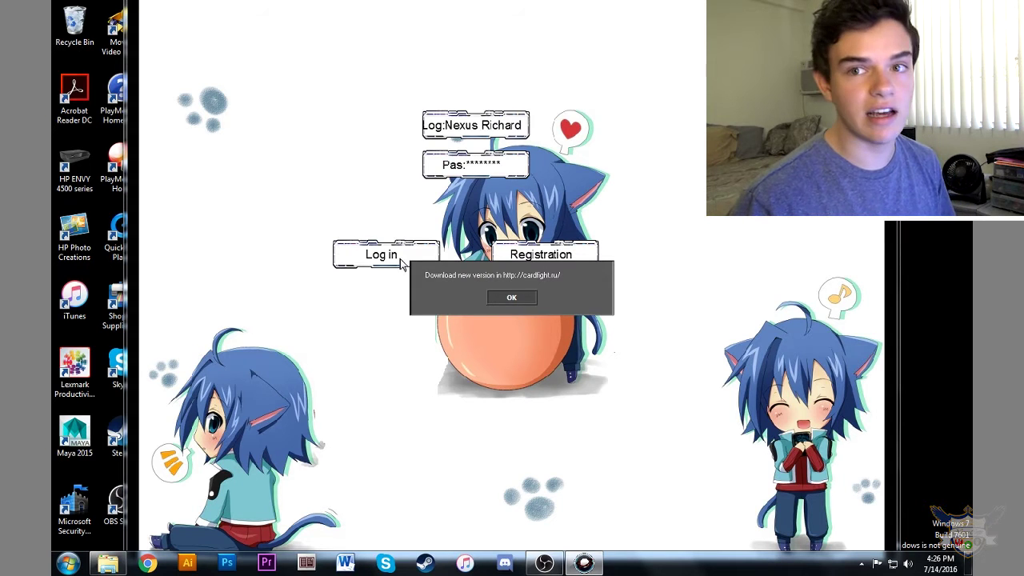
click(513, 299)
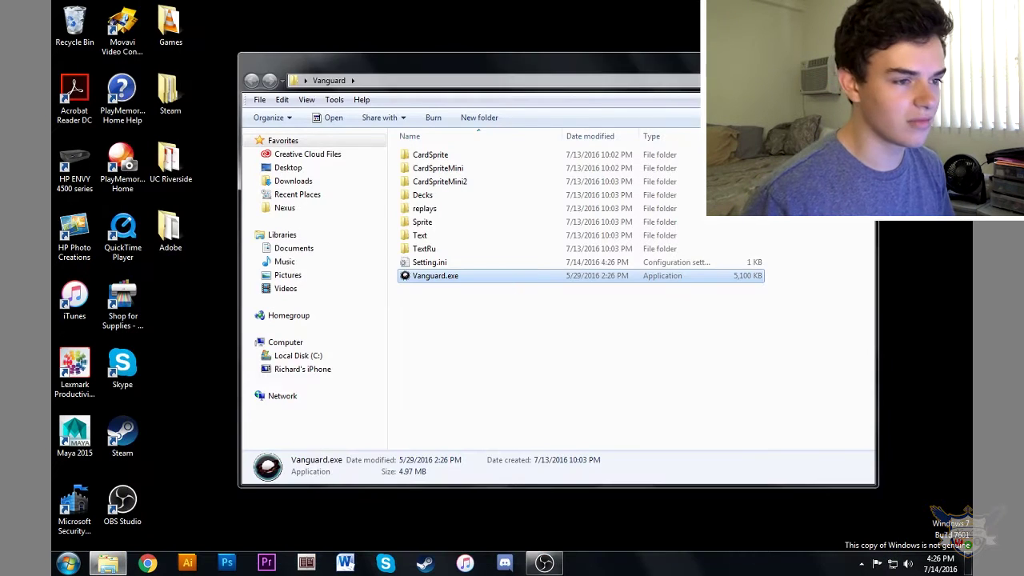
Step: Close the Vanguard folder and search 'cfarea' in Chrome to reach the cardfight.ru 1.87 page
key(alt+F4)
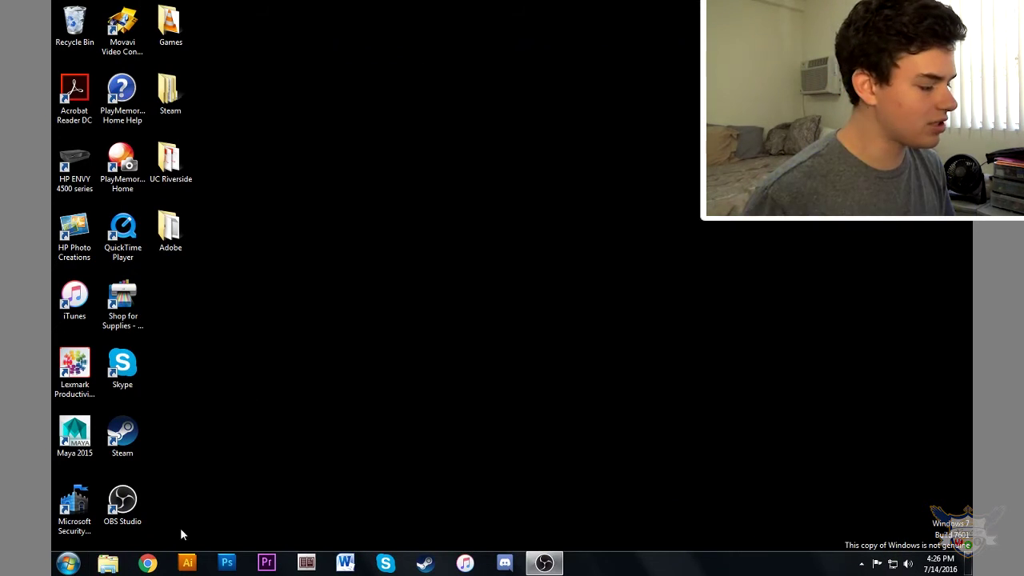
click(147, 563)
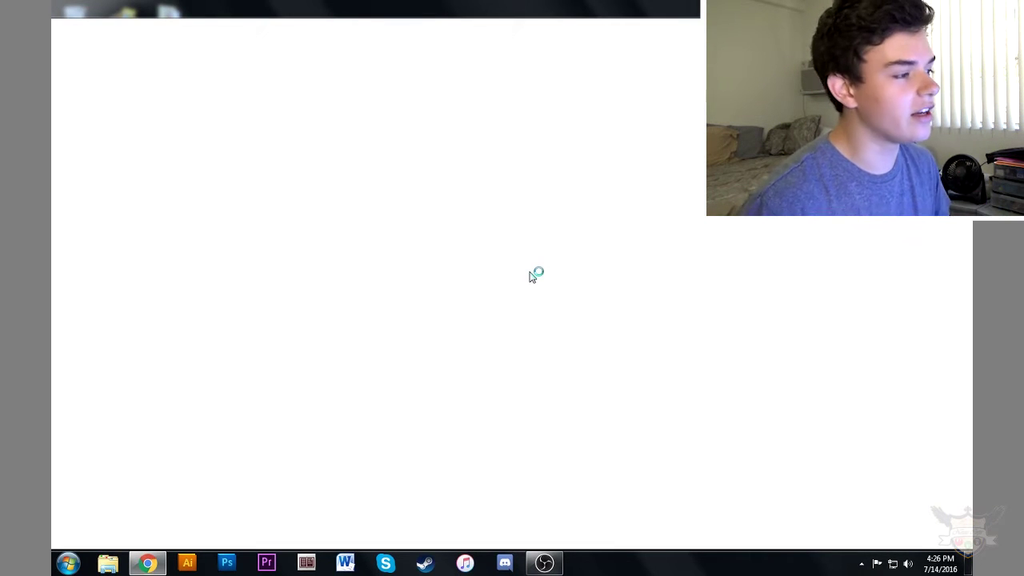
click(236, 27)
text(cfarea)
key(Return)
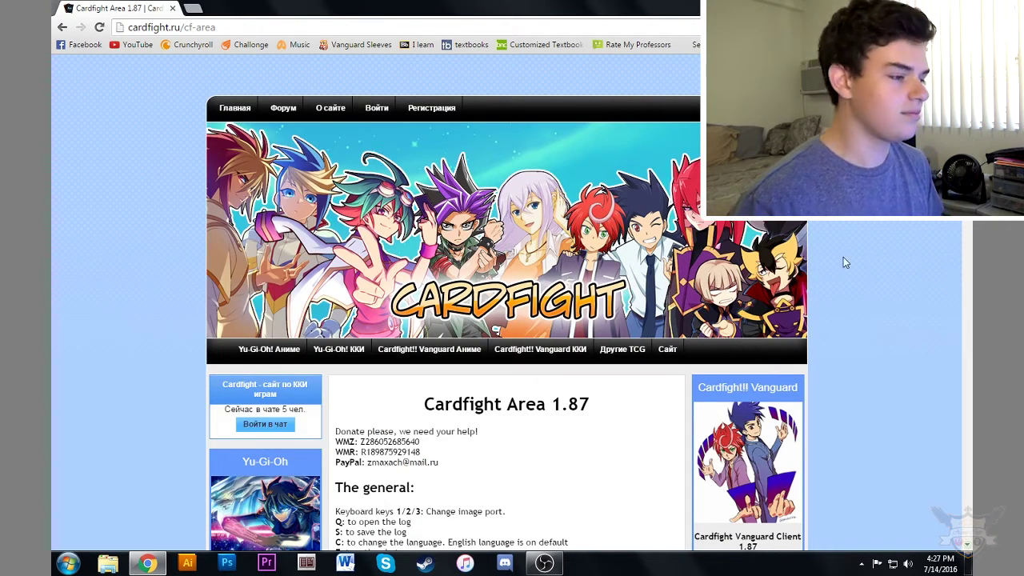
drag(966, 112, 959, 465)
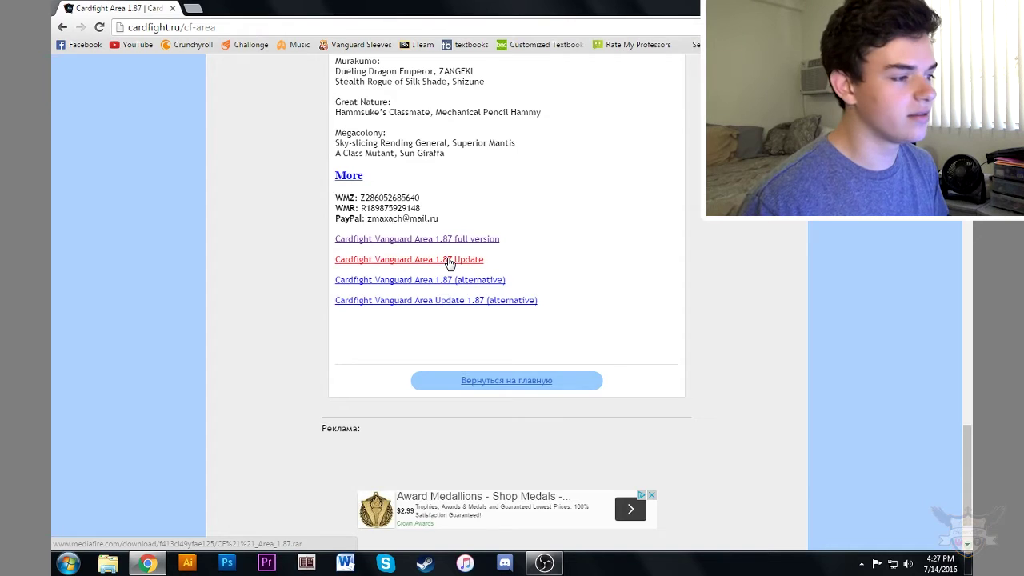
Step: Download the Cardfight Vanguard Area 1.87 Update archive from MediaFire and close the ad tab
click(449, 260)
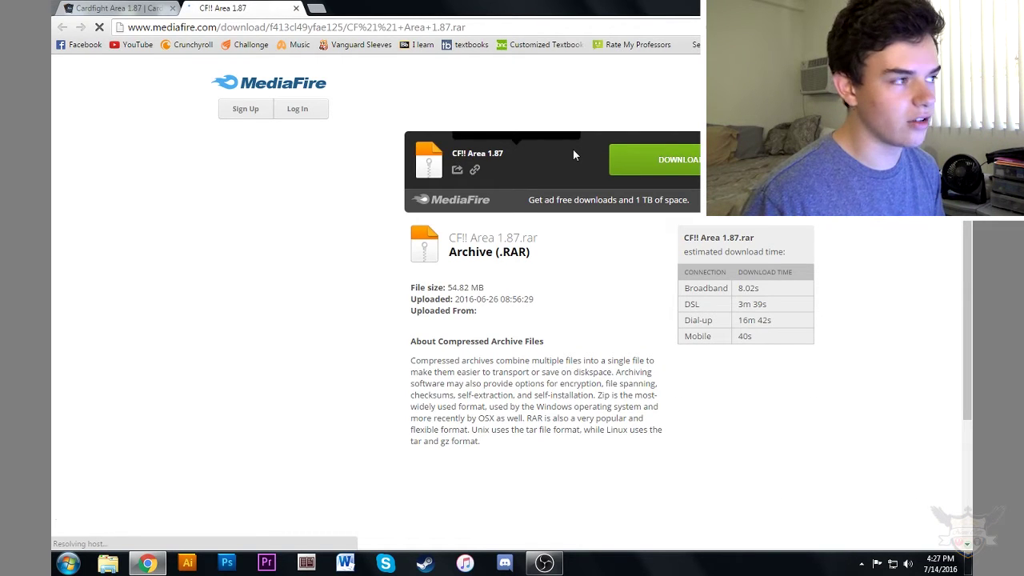
click(573, 149)
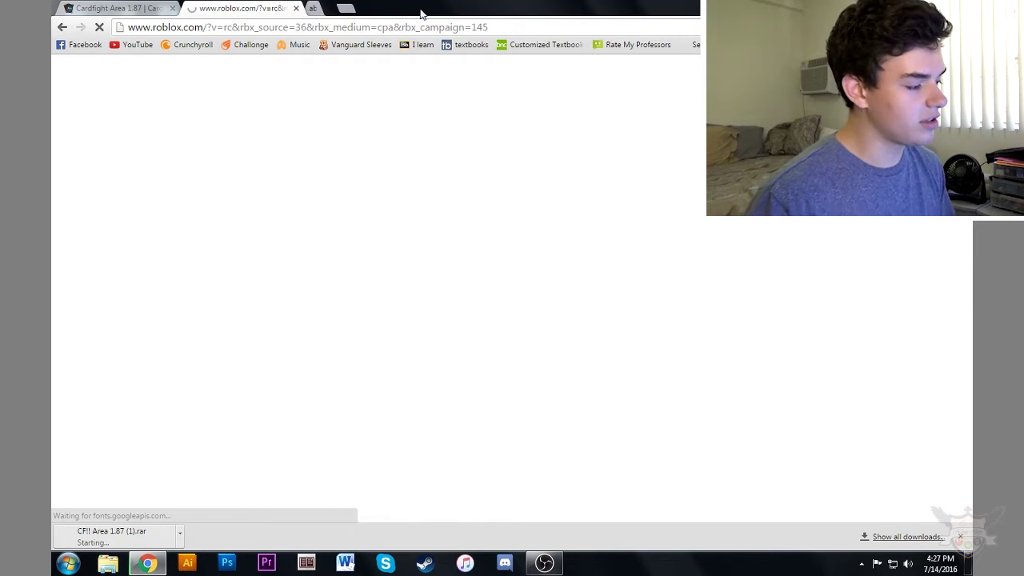
click(296, 8)
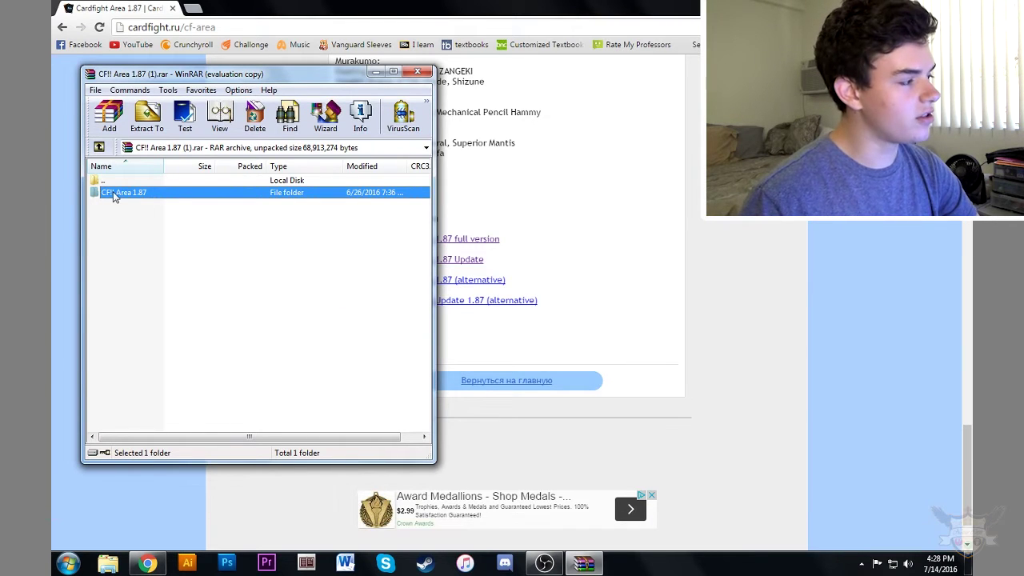
Step: Drag the CF!! Area 1.87 folder from the archive root into the Vanguard folder, then close WinRAR
double_click(114, 193)
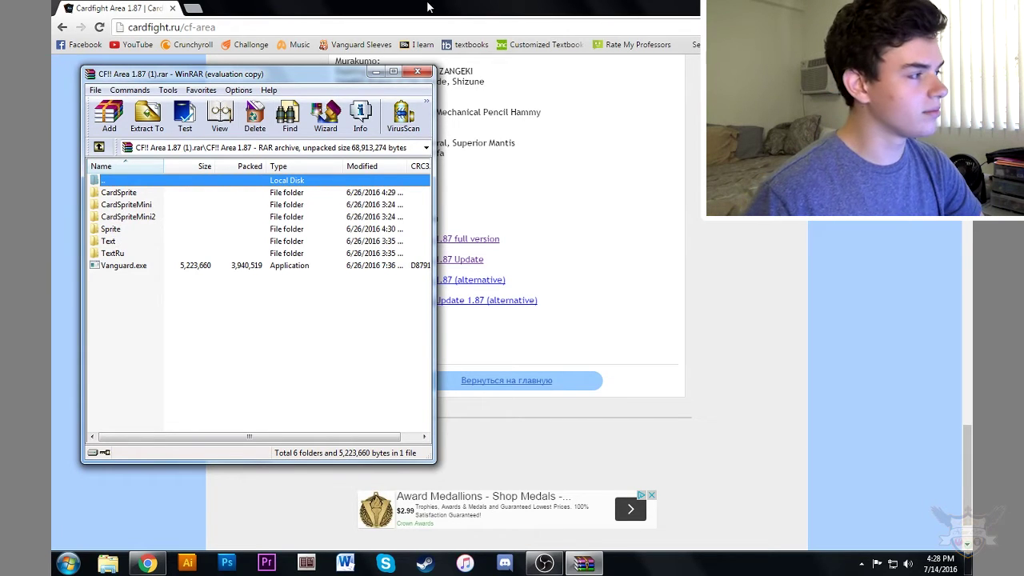
click(416, 71)
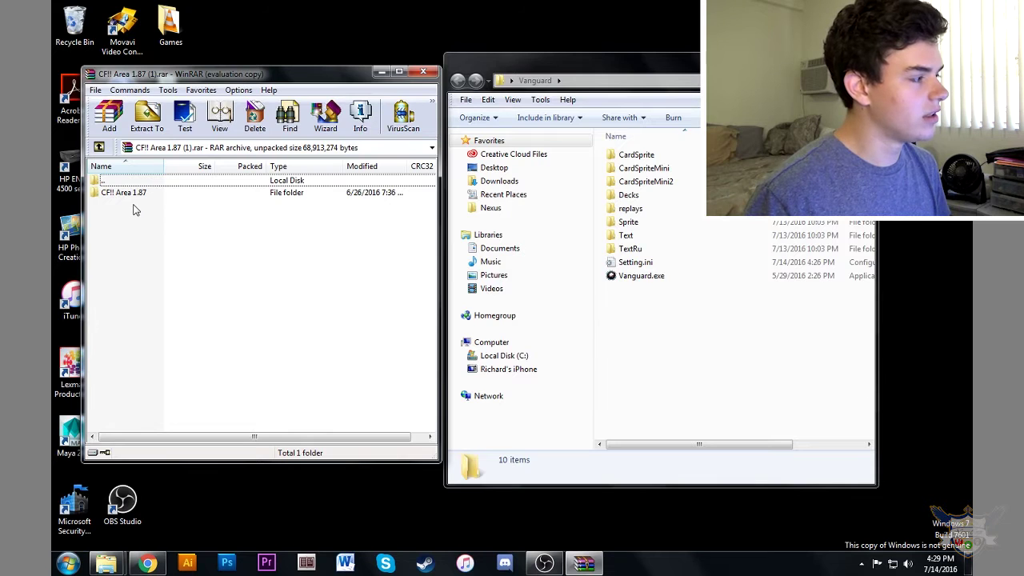
drag(134, 209, 109, 189)
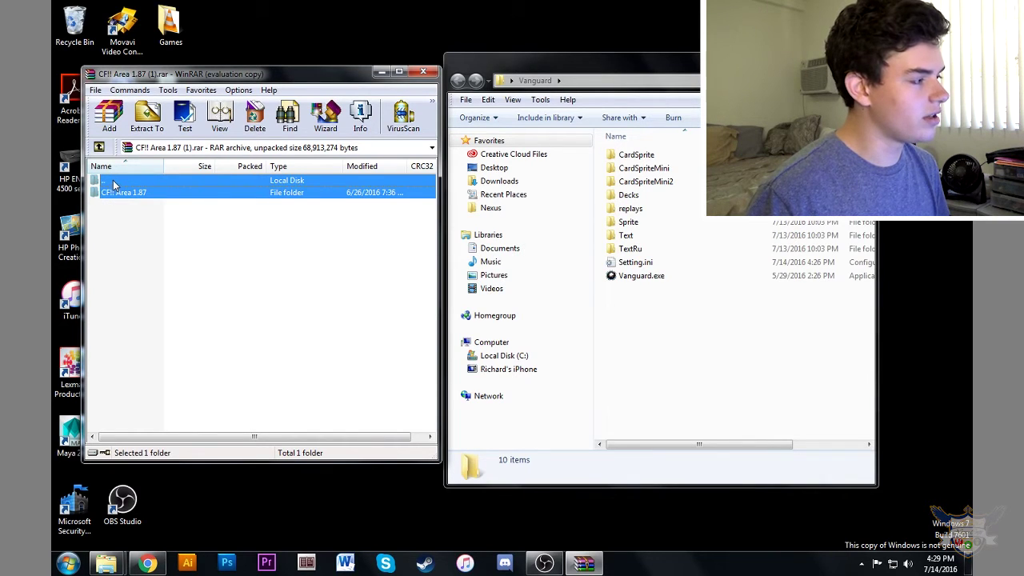
drag(114, 185, 664, 316)
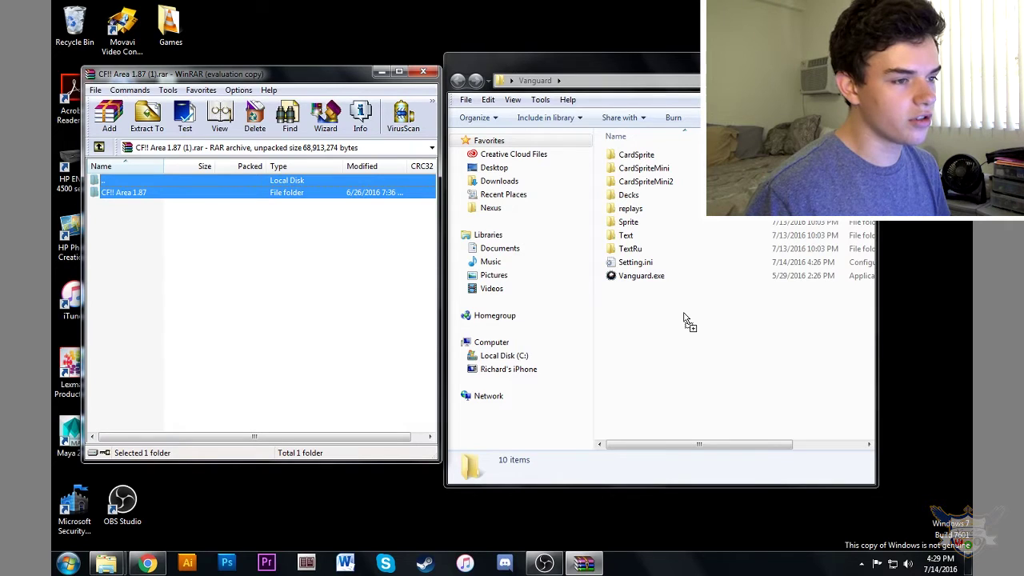
drag(684, 319, 686, 319)
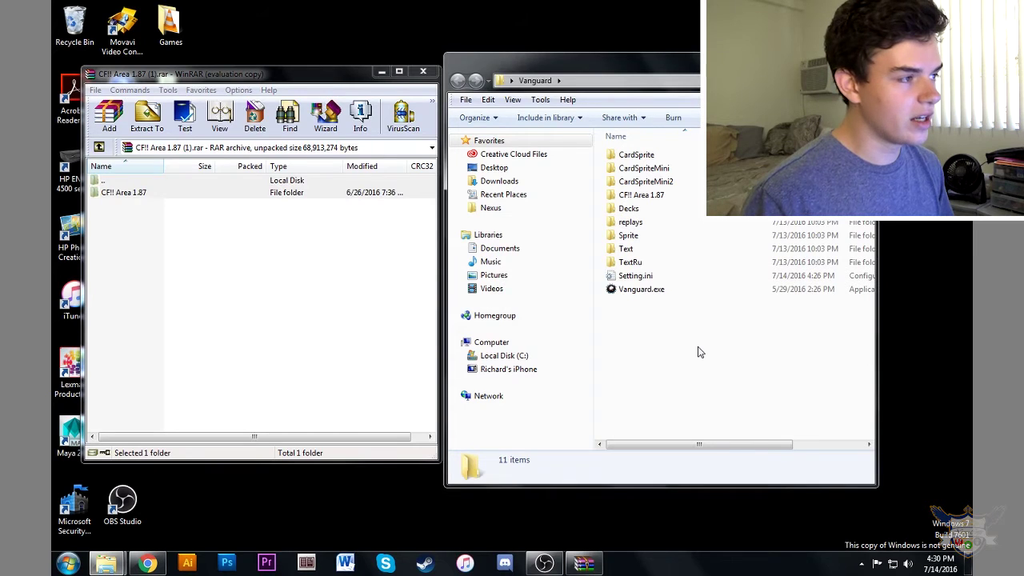
click(422, 72)
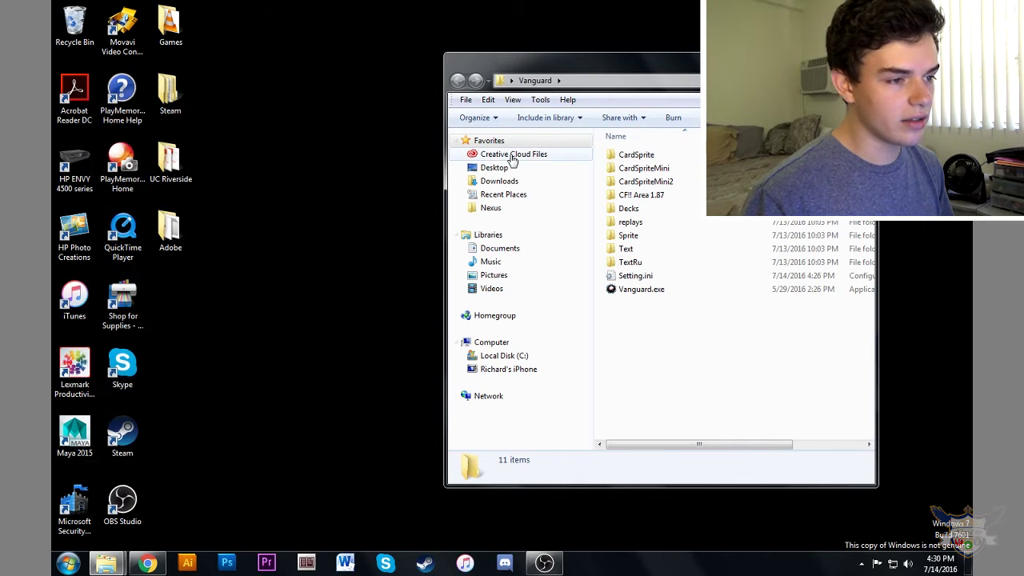
Step: Select the extracted CF!! Area 1.87 folder and reposition and widen the Vanguard window
click(641, 196)
drag(688, 77, 517, 62)
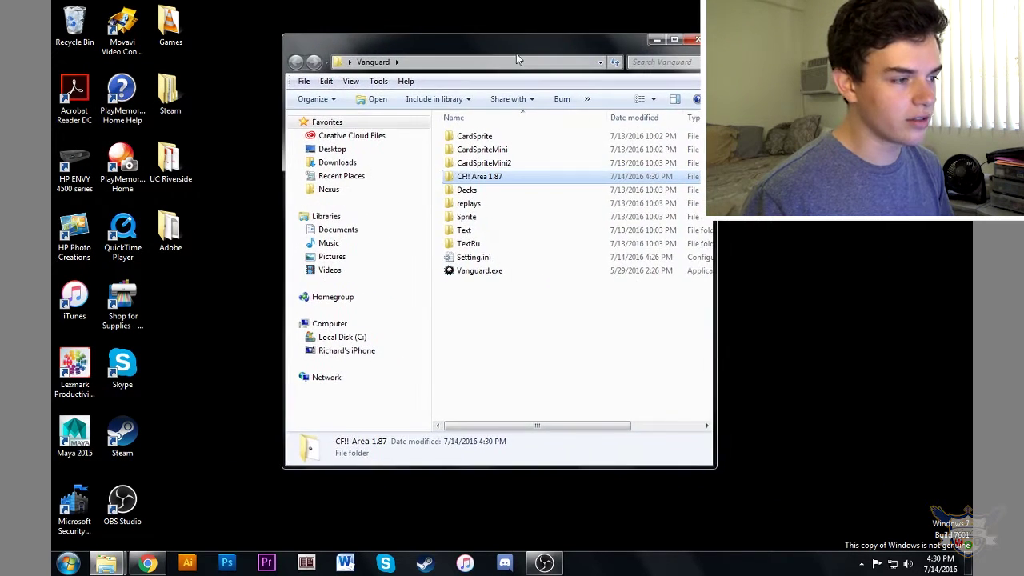
drag(717, 176, 823, 176)
Step: Copy the seven items inside CF!! Area 1.87 and return to the Vanguard folder
double_click(480, 179)
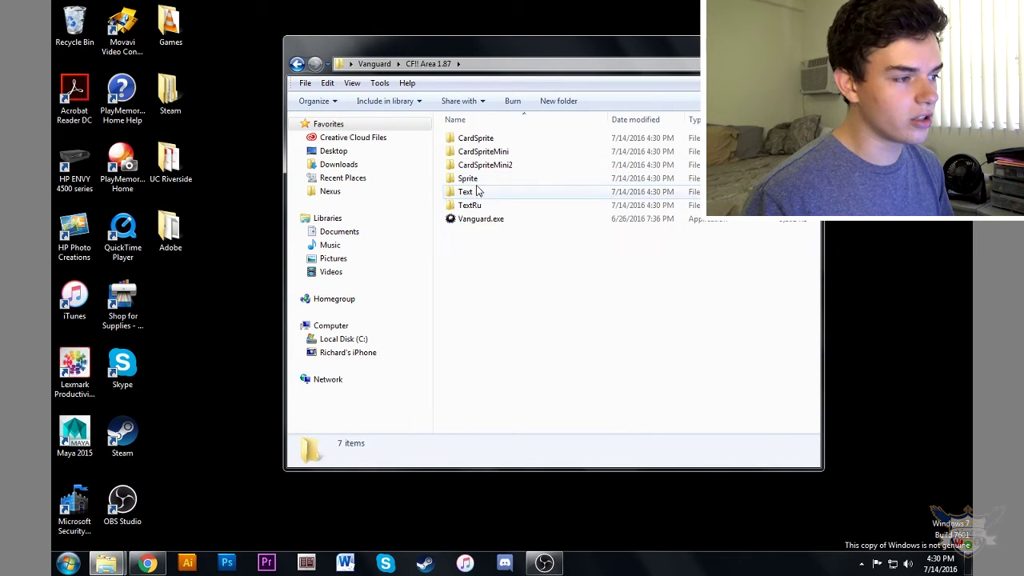
drag(523, 286, 448, 140)
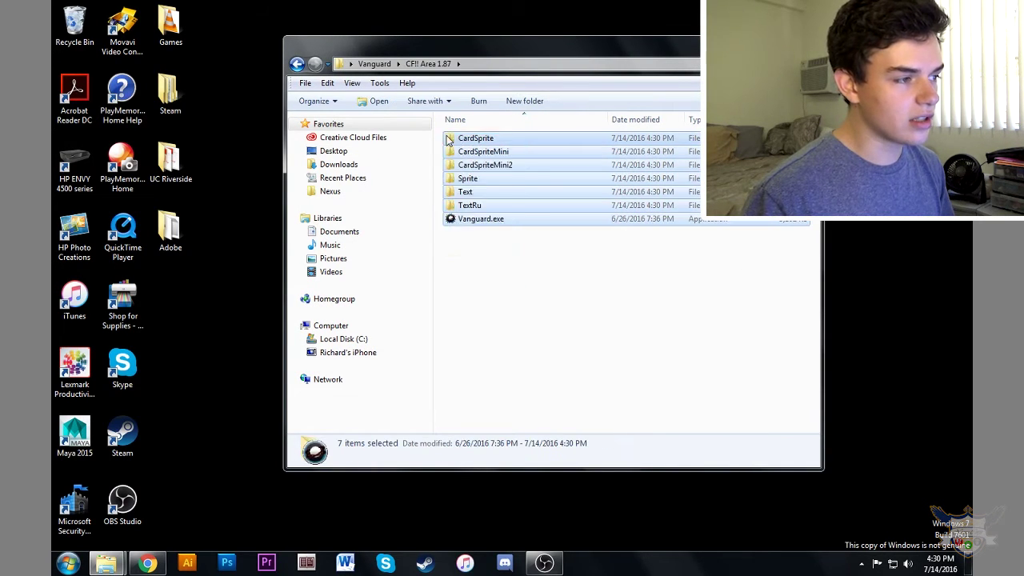
right_click(471, 142)
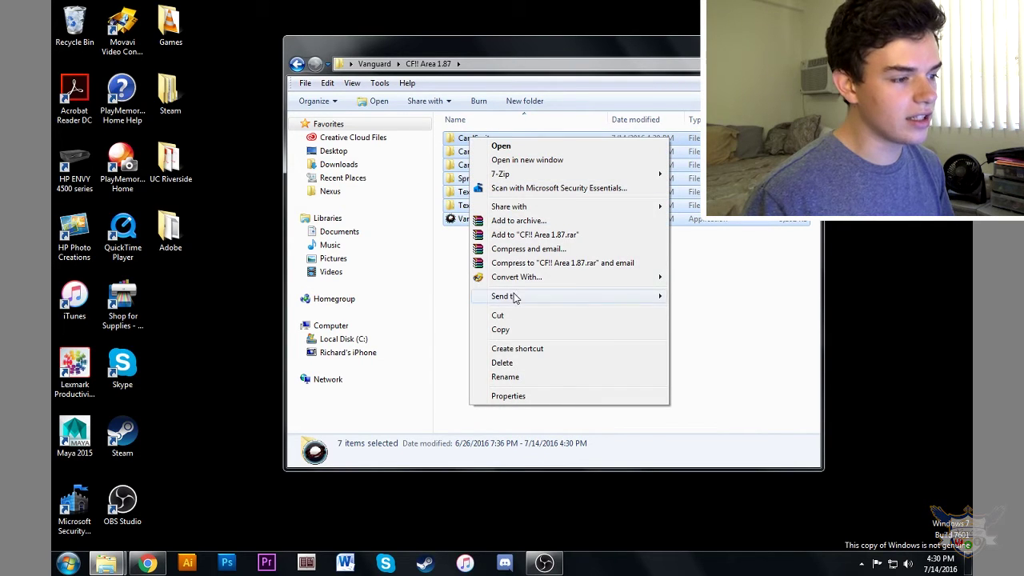
click(514, 330)
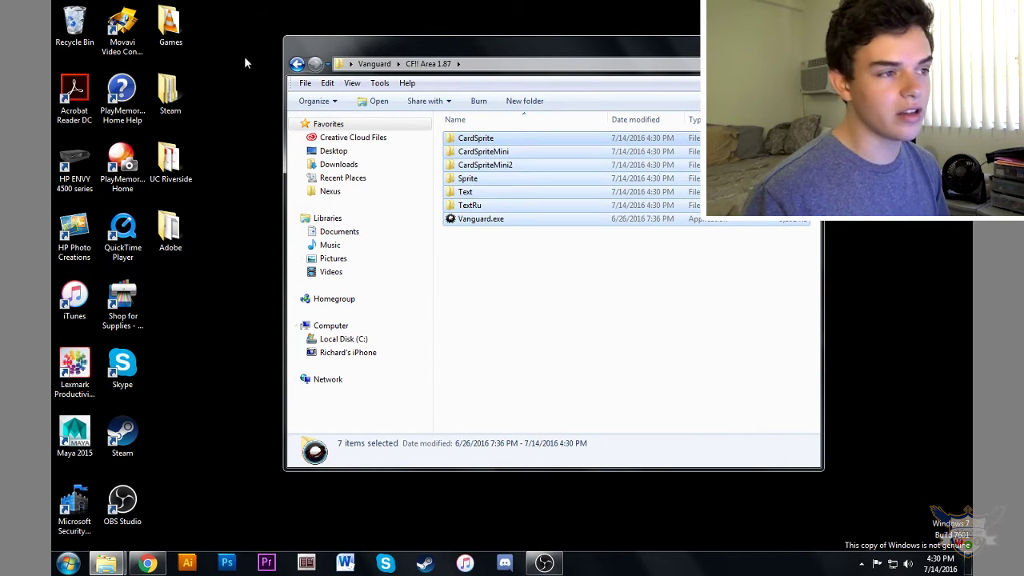
click(296, 64)
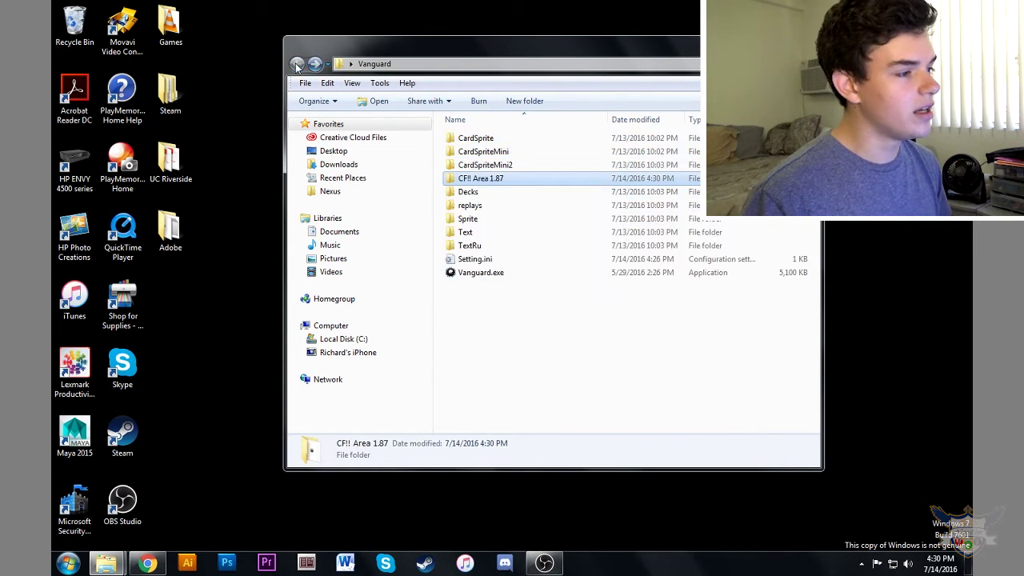
right_click(493, 311)
Step: Paste the 1.87 files into Vanguard, merging all folders and replacing existing files
click(520, 393)
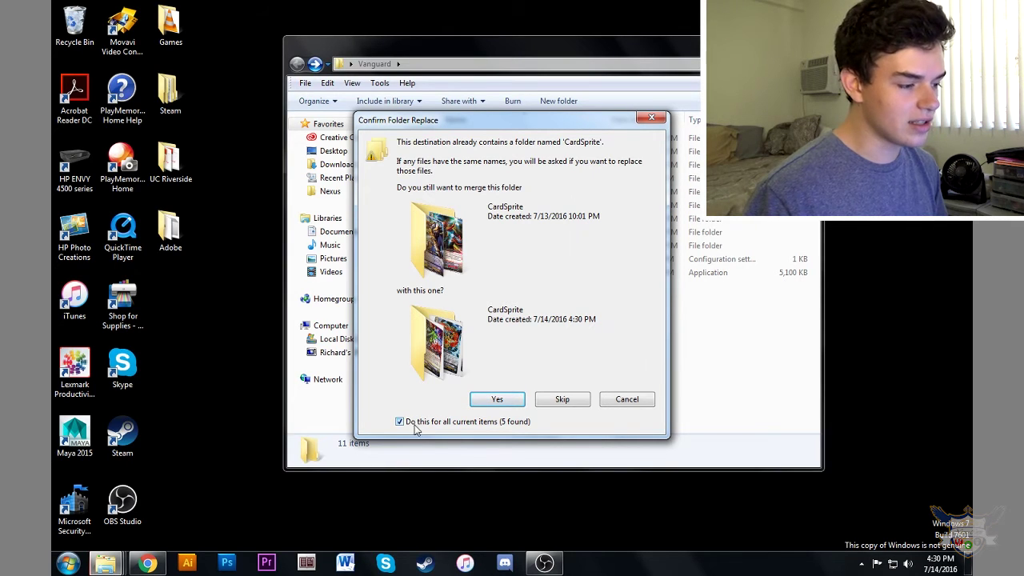
click(494, 400)
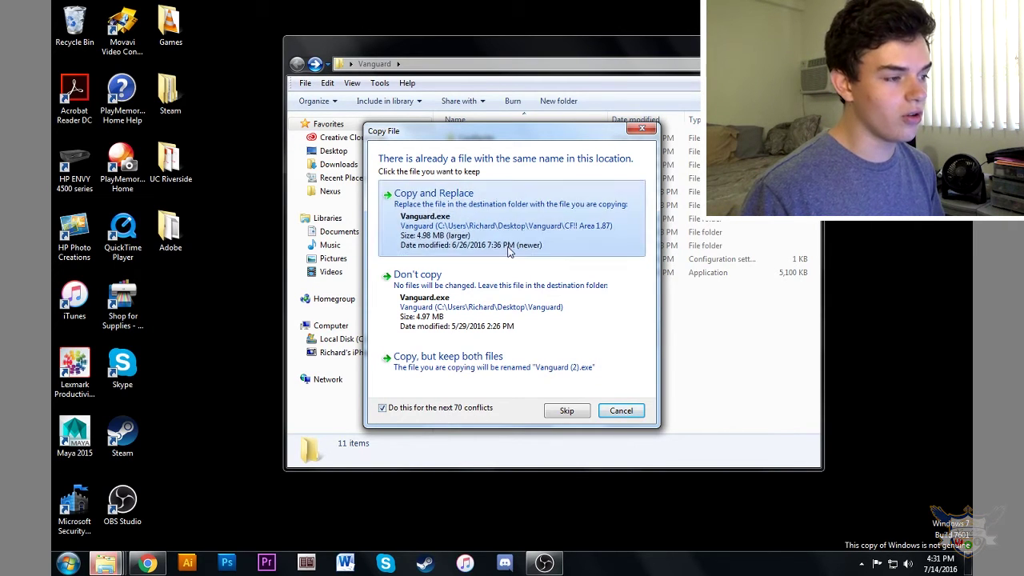
click(520, 193)
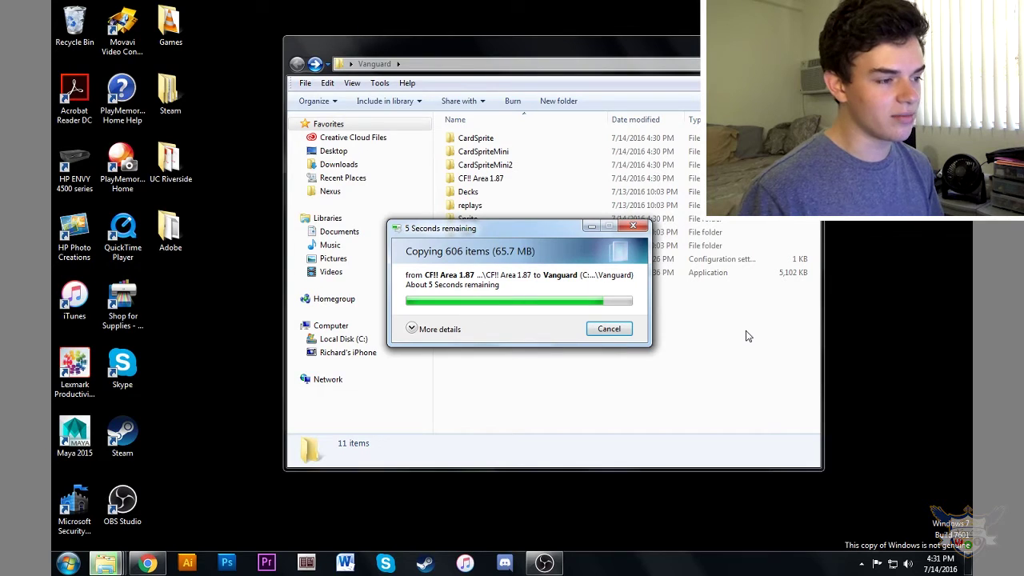
Step: Check that CardSprite, CardSpriteMini and CardSpriteMini2 show the new 7/14/2016 dates
click(706, 316)
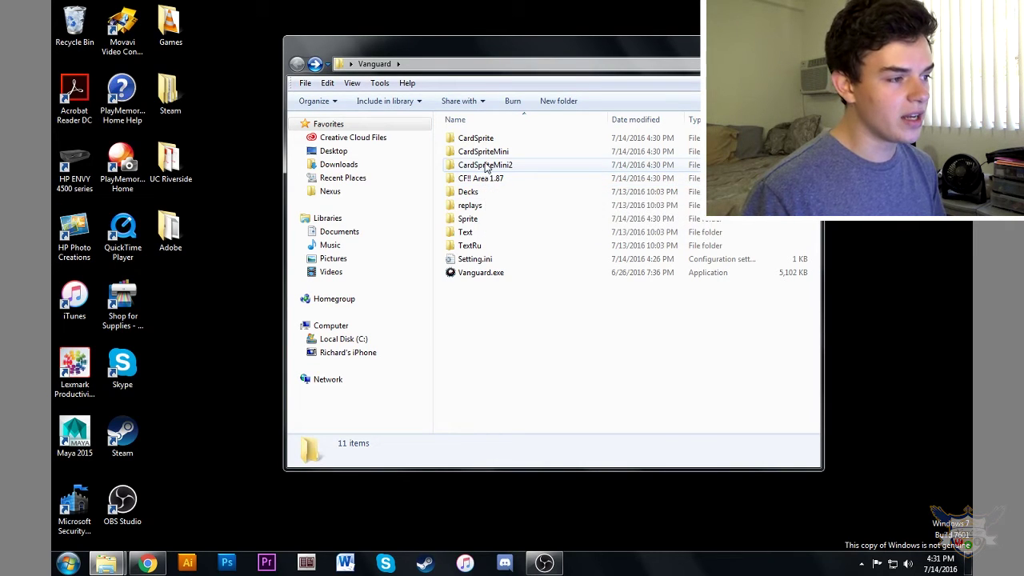
click(486, 166)
click(480, 152)
click(477, 141)
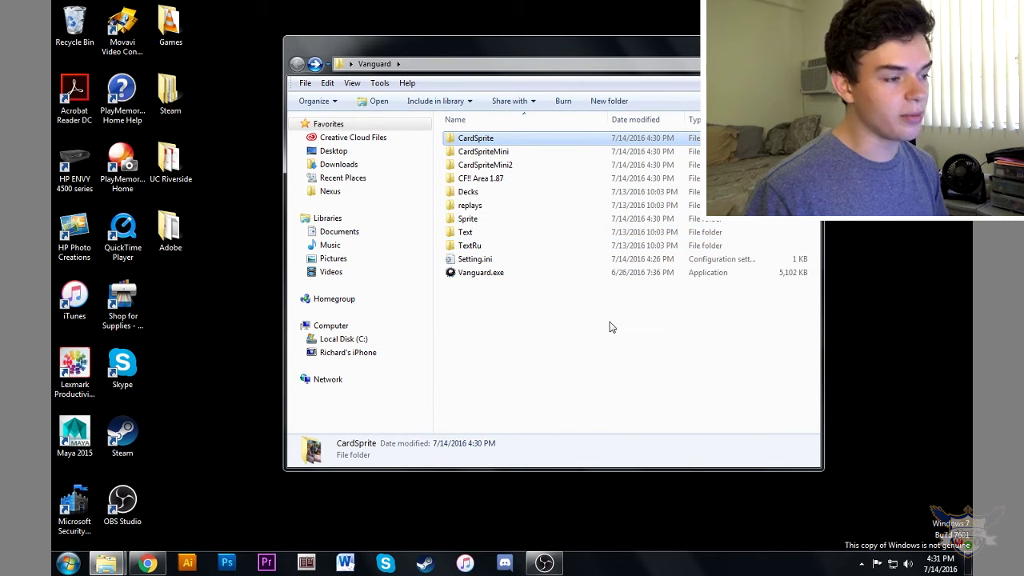
click(551, 305)
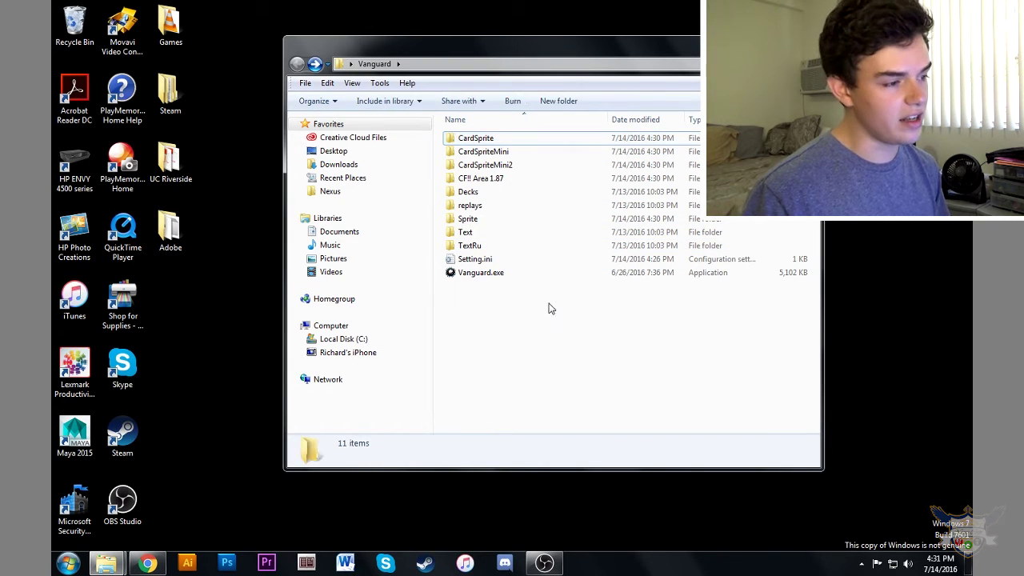
Step: Run the updated Vanguard.exe, allowing it through the security warning
double_click(472, 274)
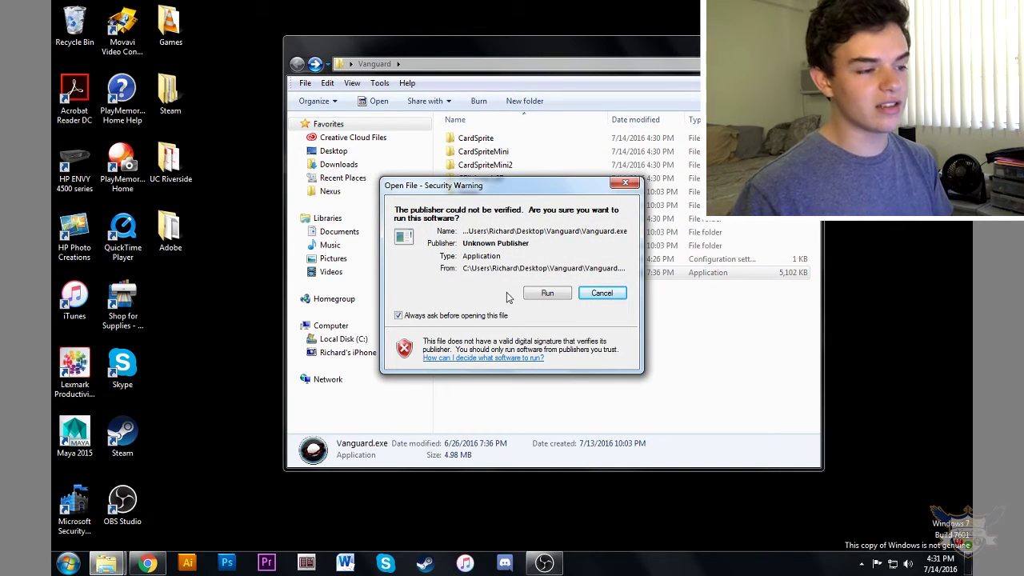
click(547, 293)
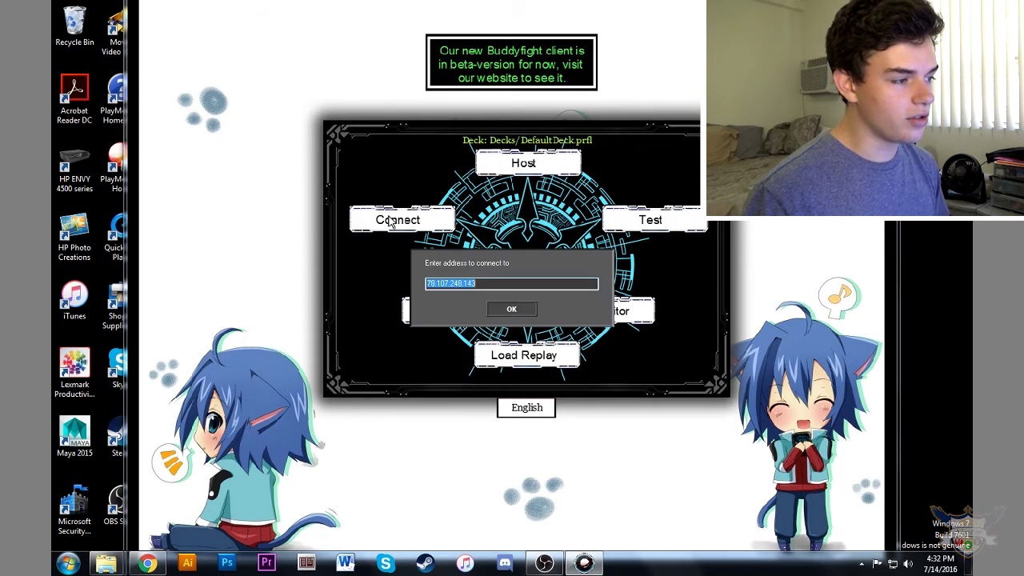
Step: Connect to the default server, enter the account password, log in and open the Deck Editor
click(505, 312)
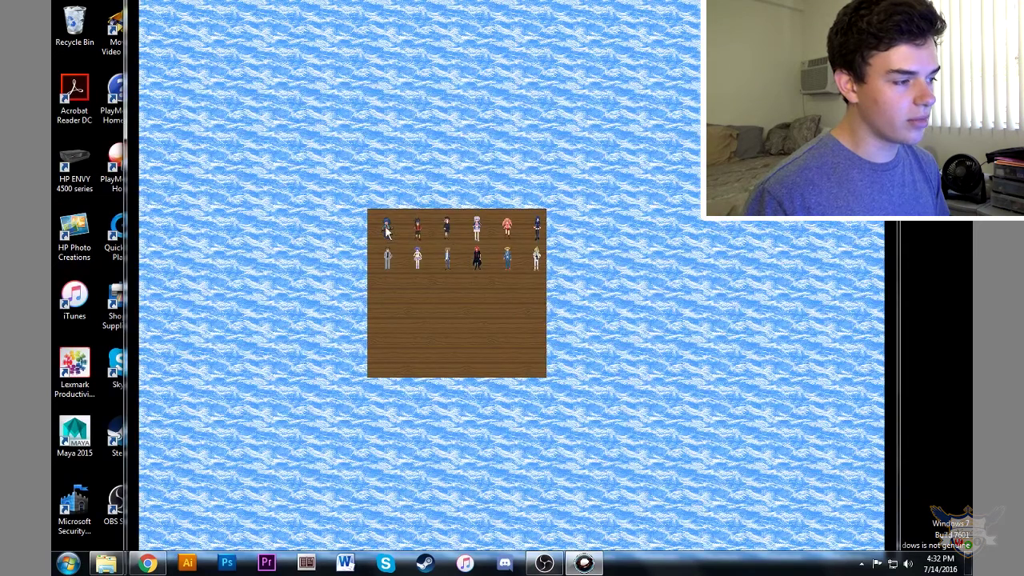
click(386, 230)
click(491, 173)
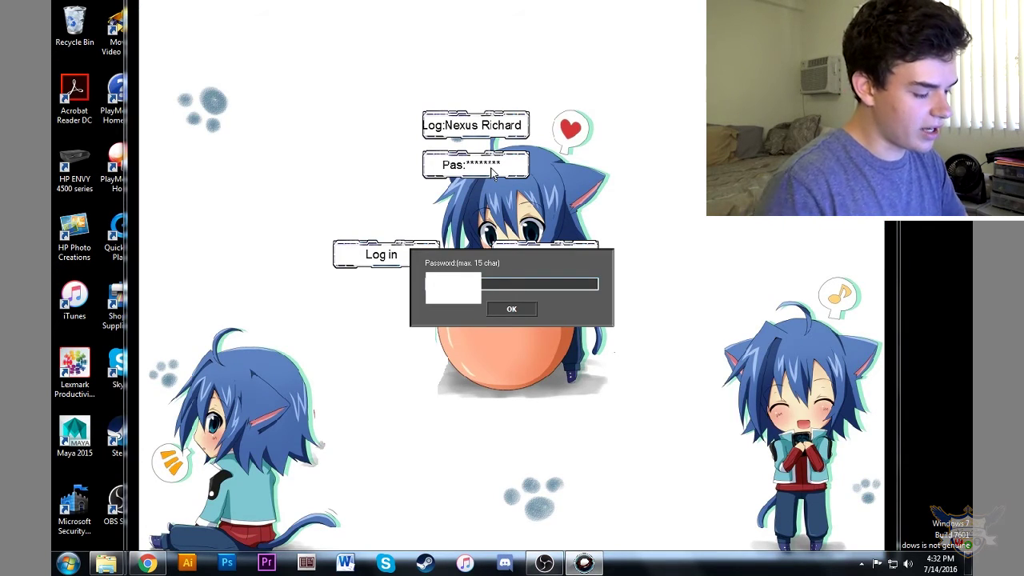
key(Return)
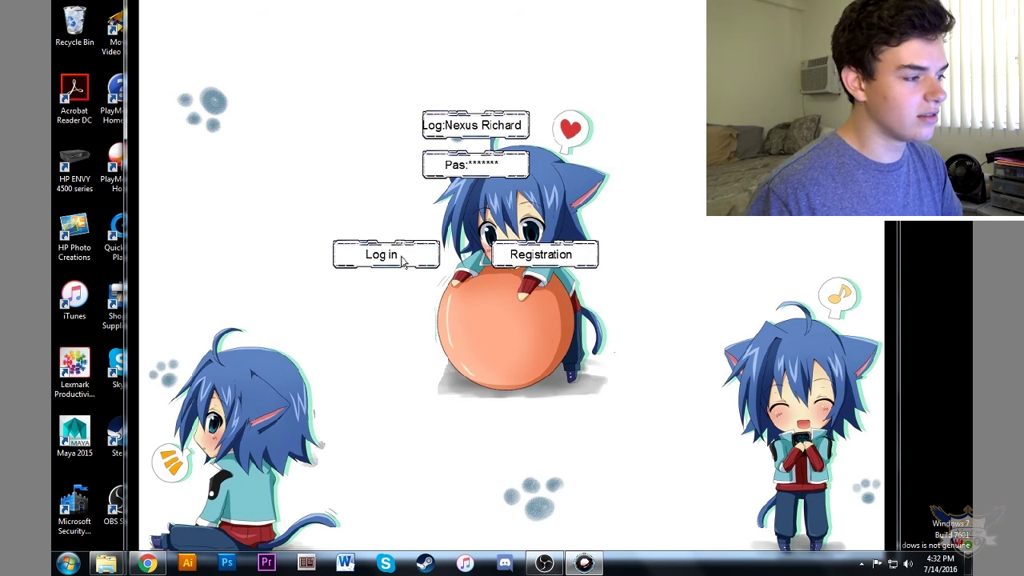
click(402, 260)
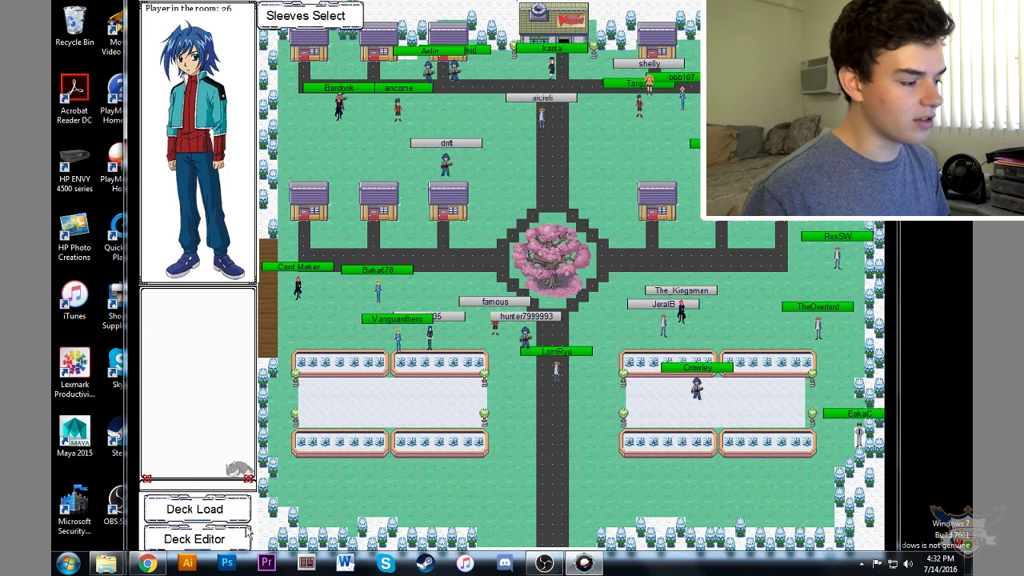
click(232, 537)
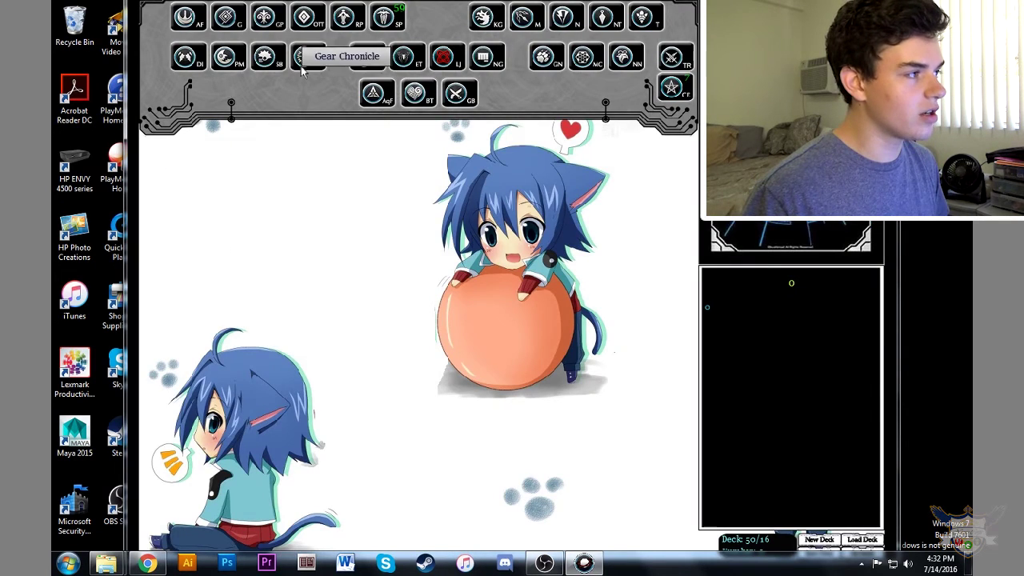
Step: Show the Gold Paladin cards, start a new empty deck and browse the card grid
click(270, 24)
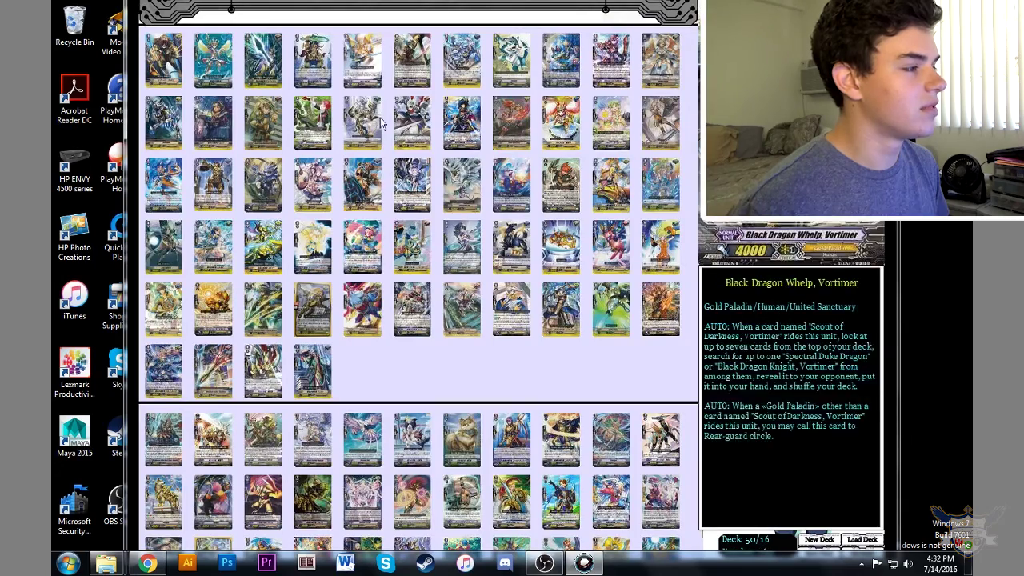
click(813, 542)
scroll(404, 356, down, 2)
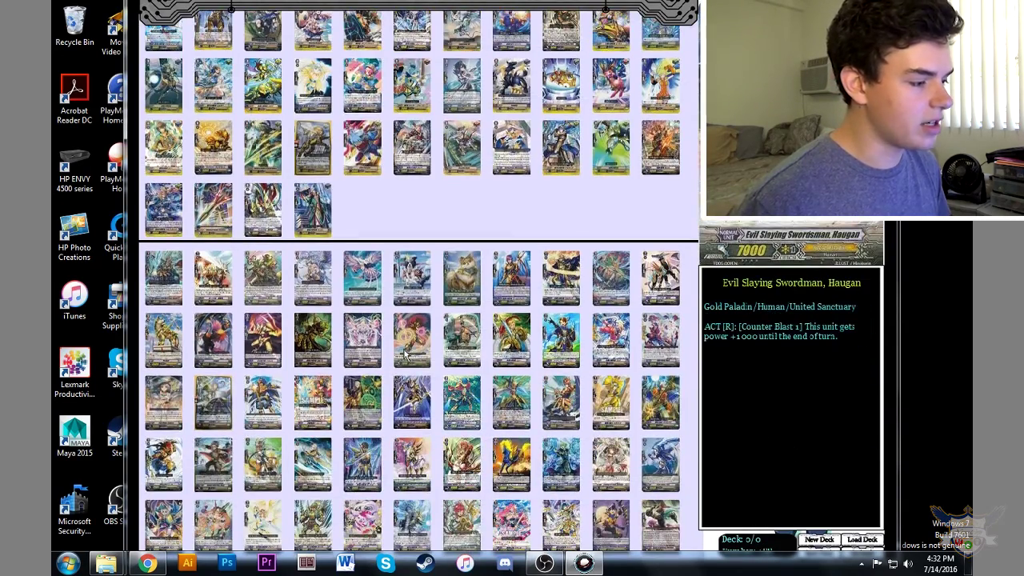
scroll(404, 356, down, 4)
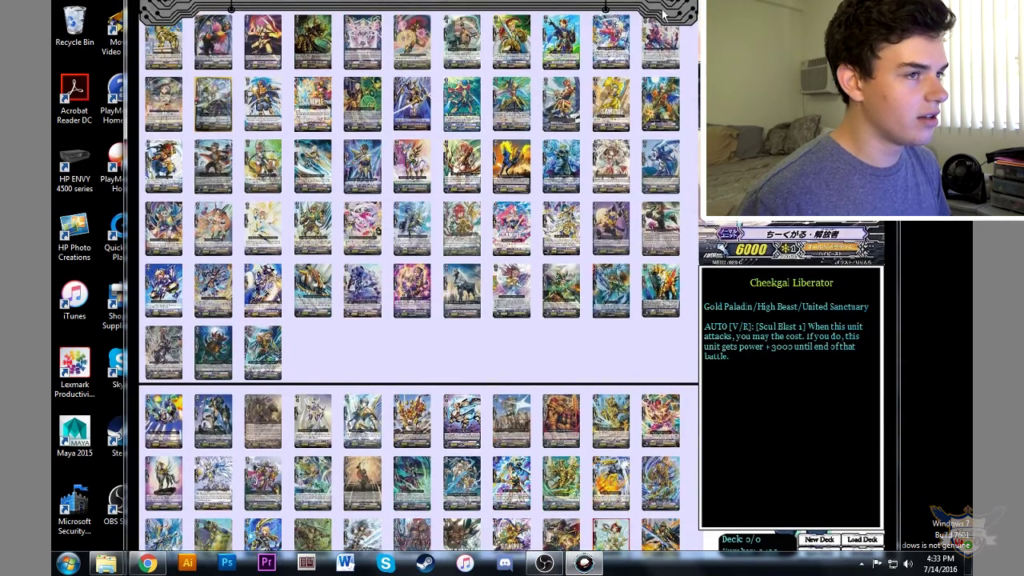
scroll(320, 160, up, 6)
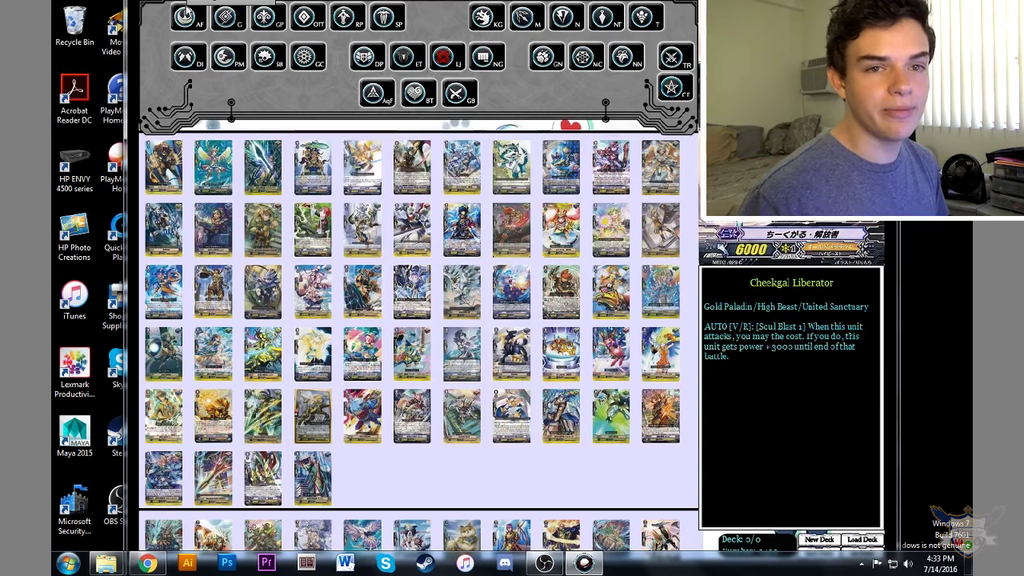
scroll(192, 23, down, 8)
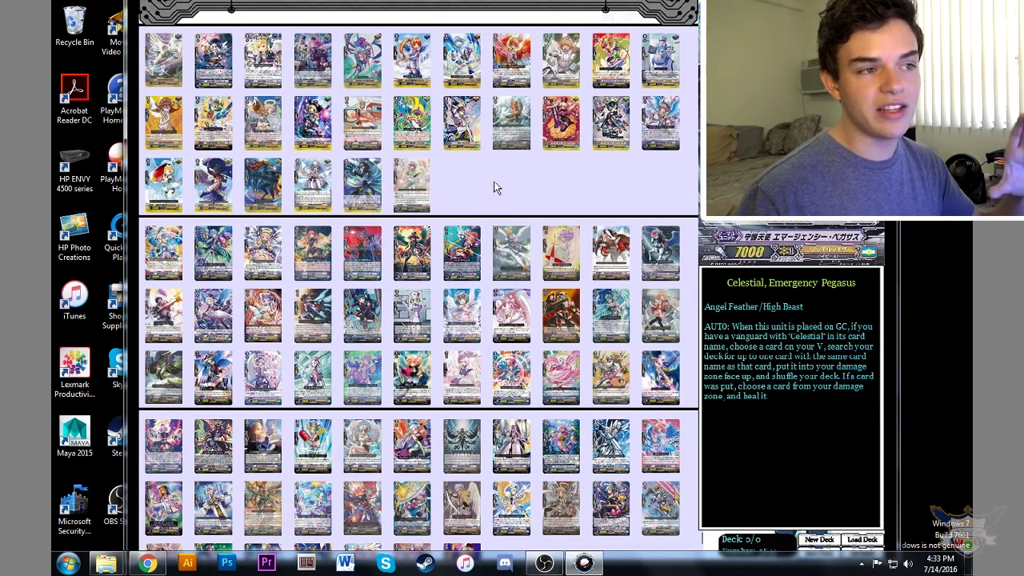
scroll(493, 192, down, 4)
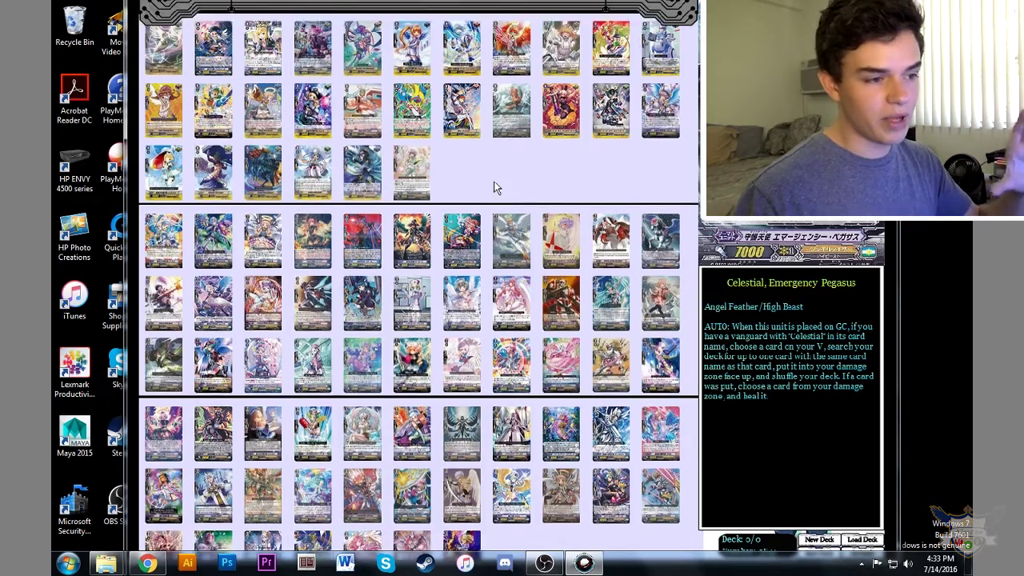
scroll(489, 225, down, 5)
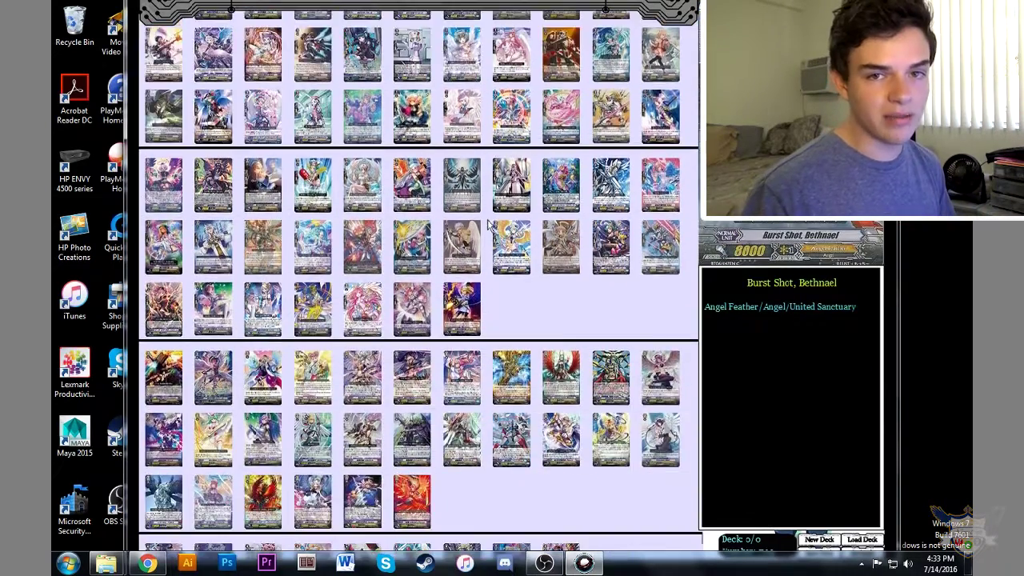
scroll(490, 226, up, 1)
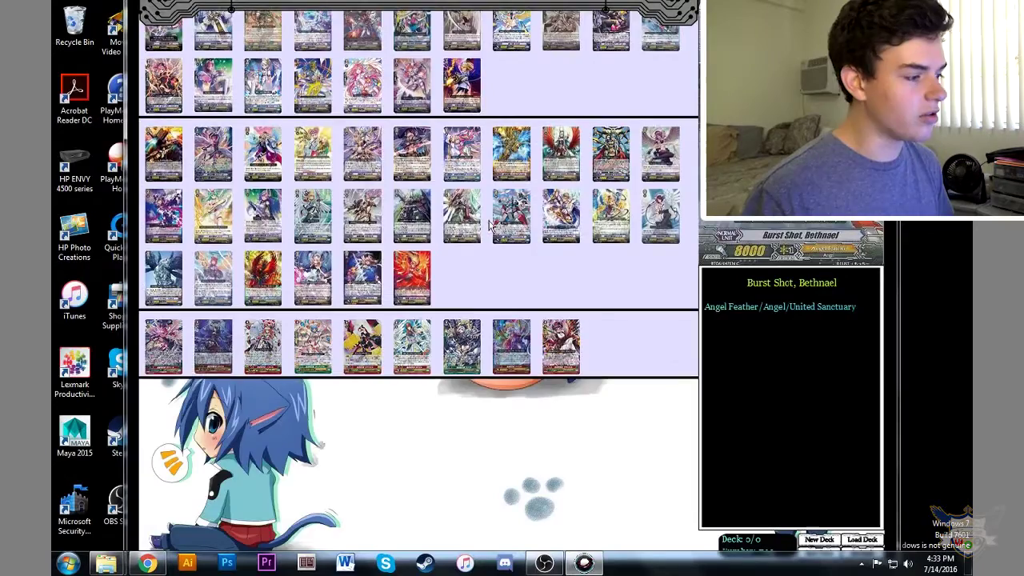